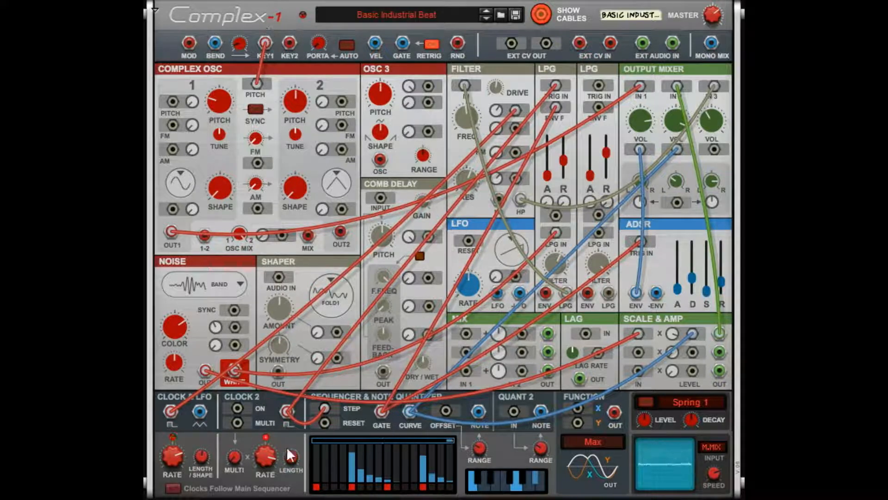
- Reset the device to the Init Patch and connect the GATE output to Clock 2's ON input
right_click(253, 17)
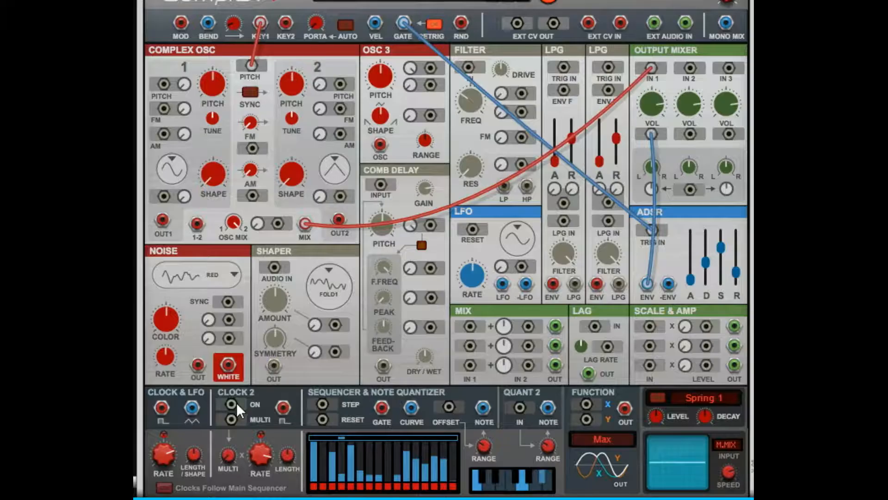
left_click_drag(231, 407, 404, 22)
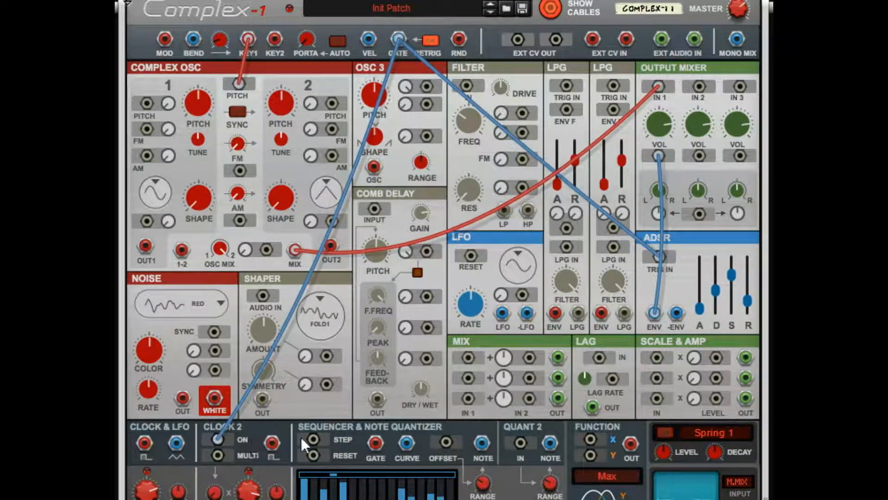
- Patch Clock 2's output into the Complex Osc FM input, and adjust the FM amount, oscillator 1 shape and osc mix
left_click_drag(274, 442, 239, 170)
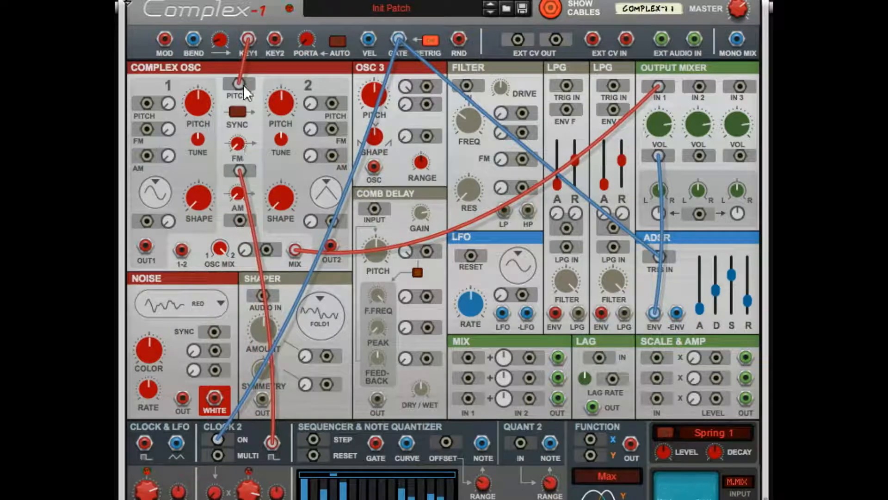
left_click_drag(237, 143, 276, 22)
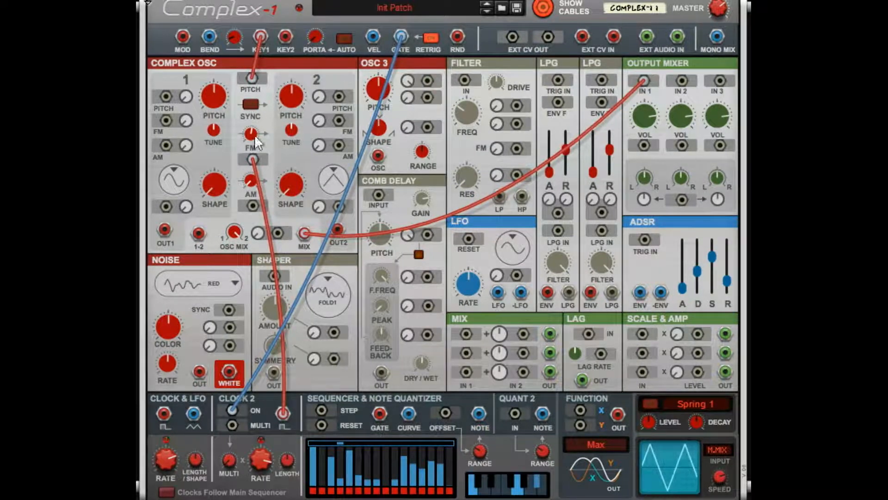
left_click_drag(214, 202, 220, 138)
left_click_drag(234, 243, 234, 325)
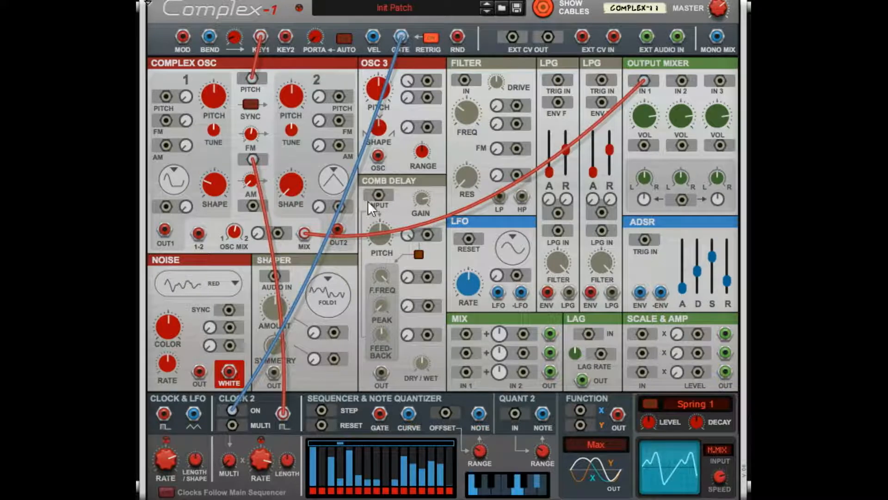
- Replace the GATE cable at Clock 2's ON input with a square-wave LFO cable, and unplug that cable again
left_click_drag(235, 406, 245, 398)
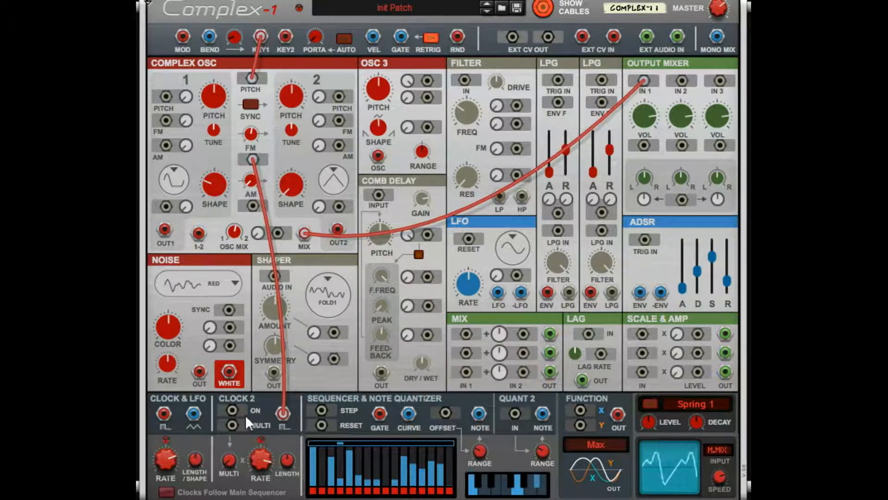
left_click_drag(233, 410, 498, 293)
left_click(510, 247)
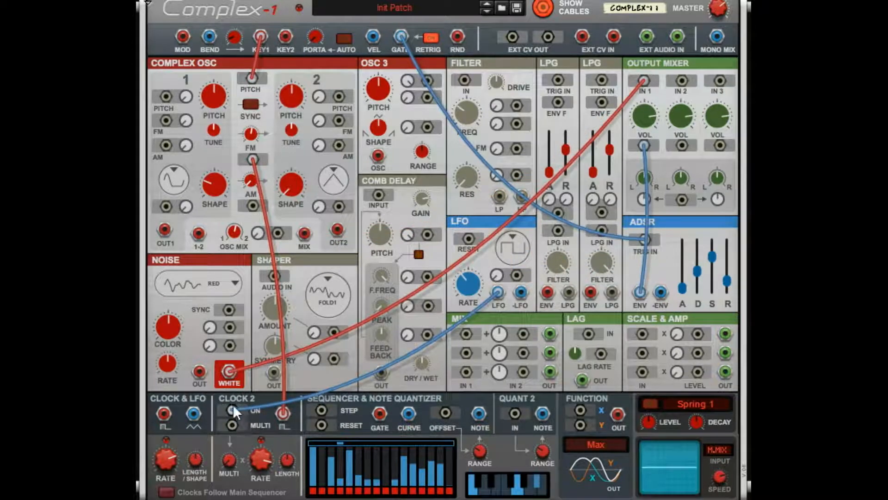
left_click_drag(233, 411, 243, 395)
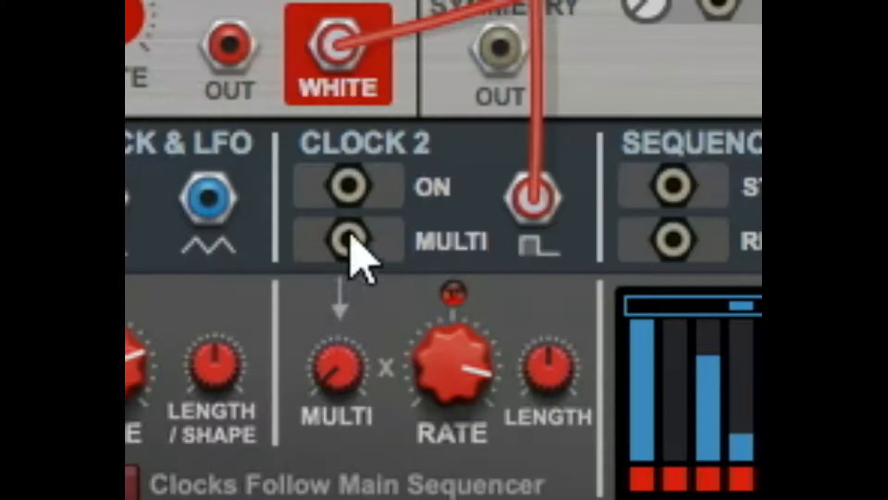
- Lower Clock 2's rate to 4/4 and connect the Complex Osc OUT2 to IN 1 of the output mixer
left_click_drag(235, 425, 248, 428)
left_click_drag(409, 259, 403, 296)
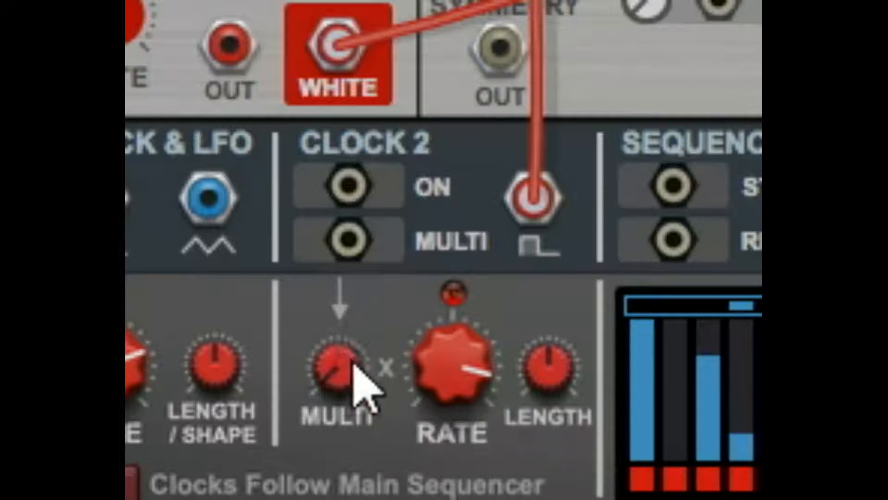
mouse_move(351, 379)
left_click_drag(354, 376, 307, 329)
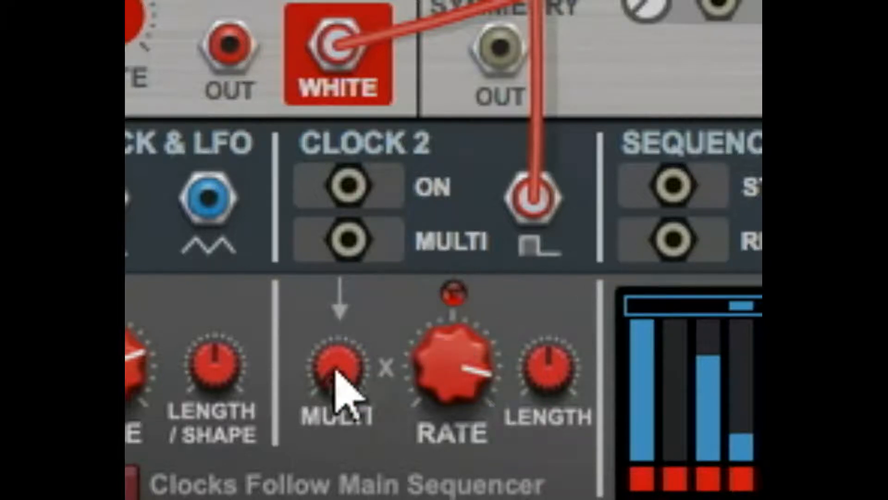
left_click_drag(452, 411, 464, 462)
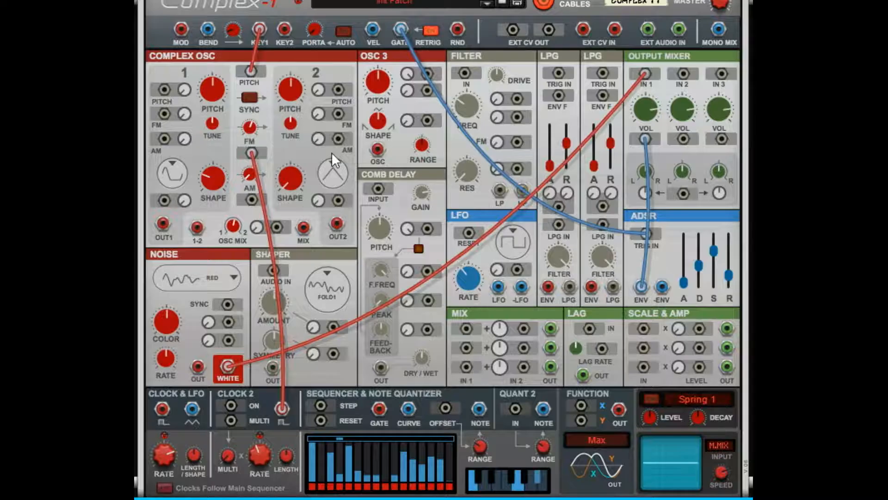
left_click_drag(337, 225, 645, 77)
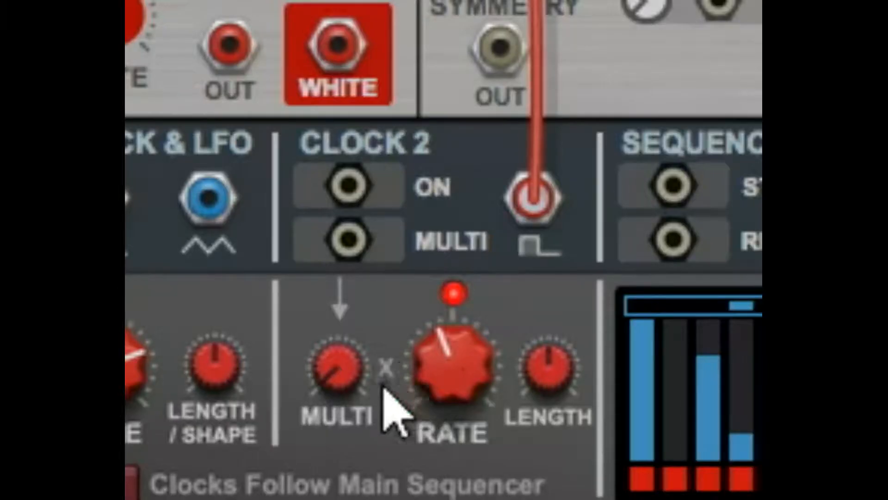
- Try Clock 2's rate multiplier at 2x and 8x, and return it to 1x
mouse_move(331, 383)
left_click_drag(330, 378, 341, 353)
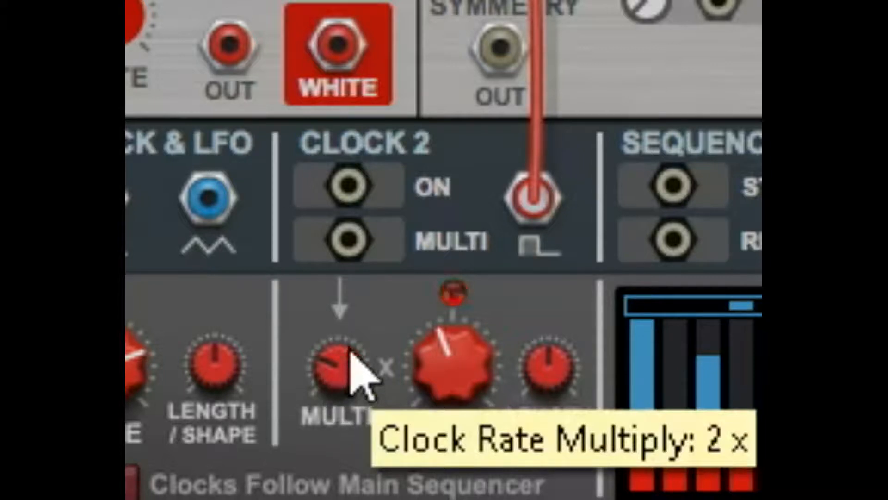
left_click_drag(350, 351, 353, 334)
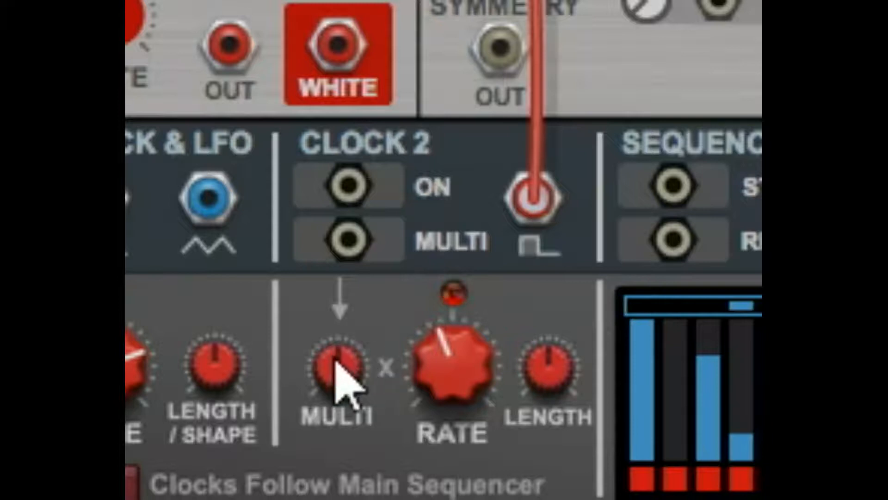
left_click_drag(341, 373, 347, 315)
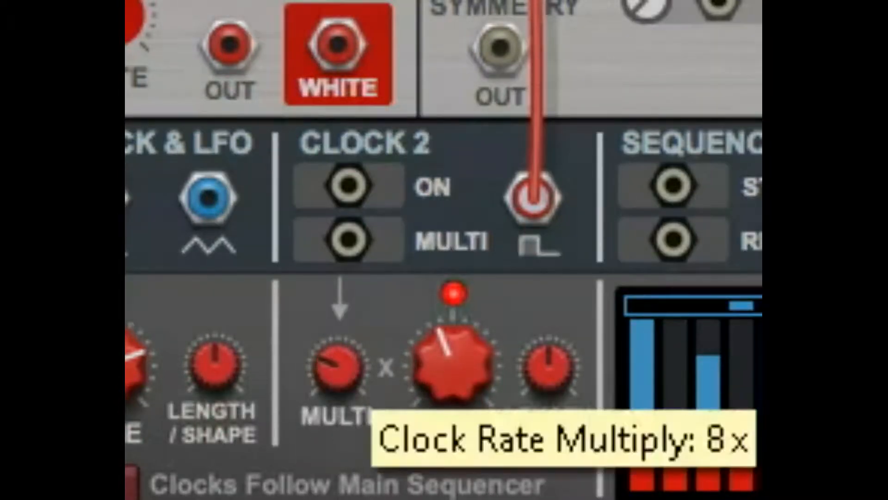
left_click_drag(337, 396, 338, 439)
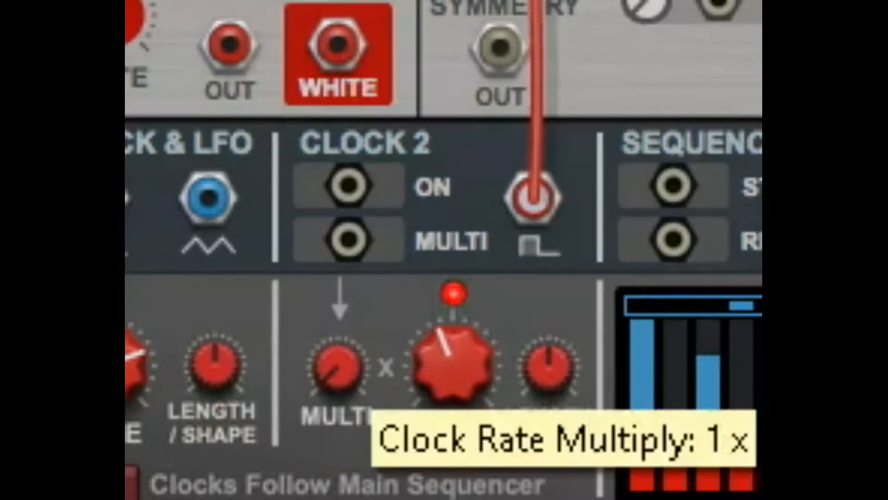
- Modulate Clock 2's MULTI input from the LFO output with a raised multiplier amount, and unplug the LFO cable
left_click_drag(759, 92, 354, 245)
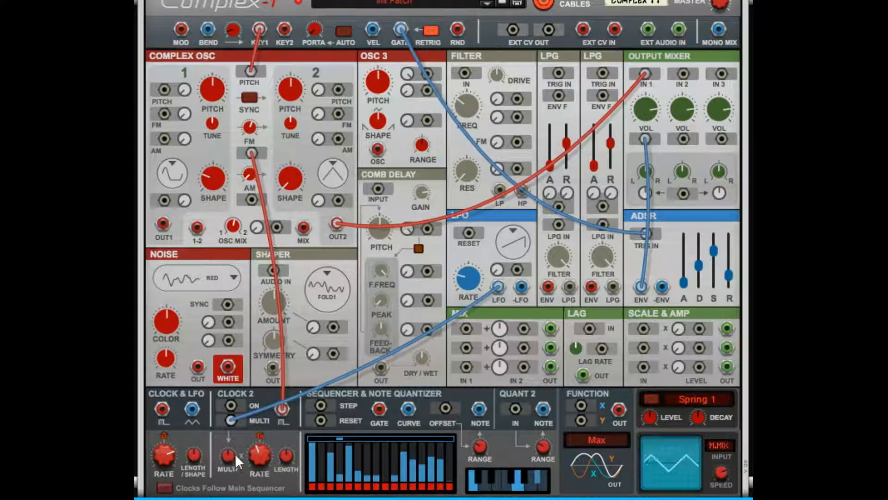
left_click_drag(230, 458, 236, 449)
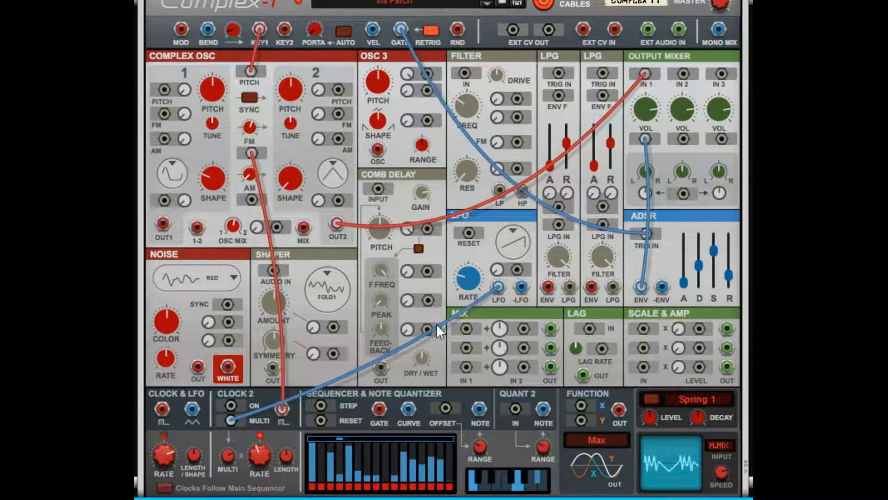
left_click_drag(496, 288, 229, 418)
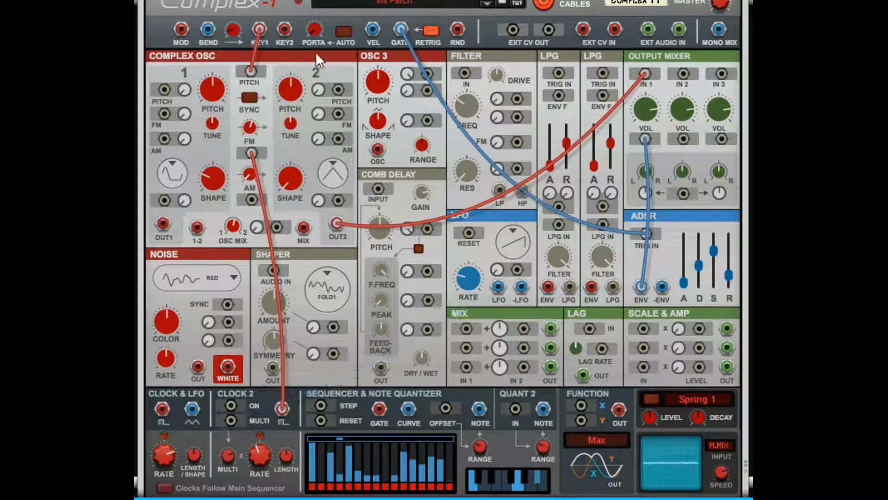
- Control Clock 2's MULTI input from the VEL output, adjust the multiplier amount, and unplug the velocity cable
left_click_drag(372, 30, 230, 419)
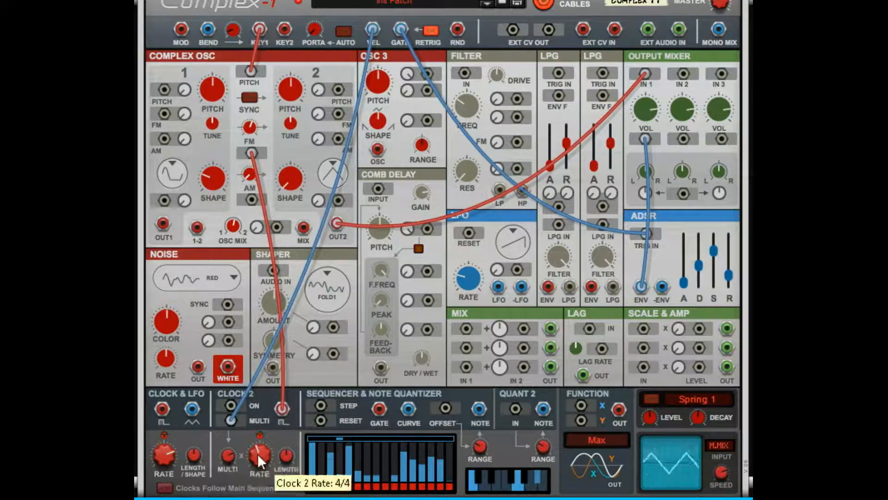
left_click_drag(257, 455, 234, 447)
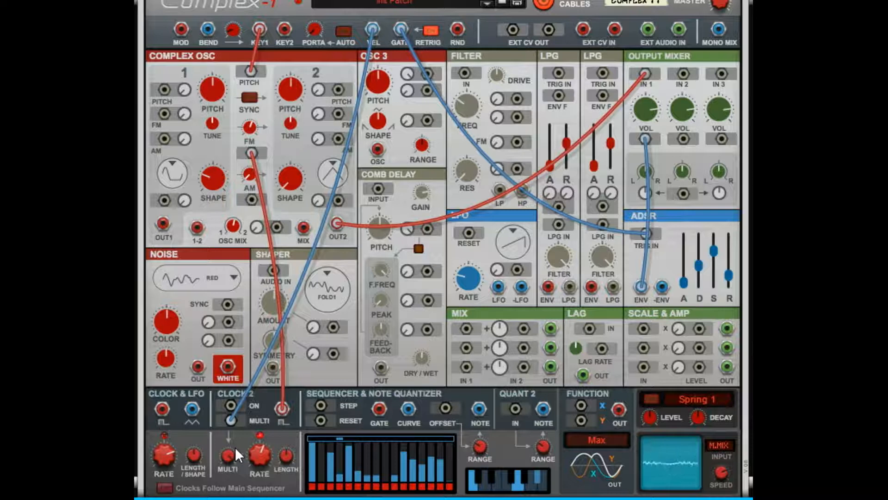
mouse_move(250, 462)
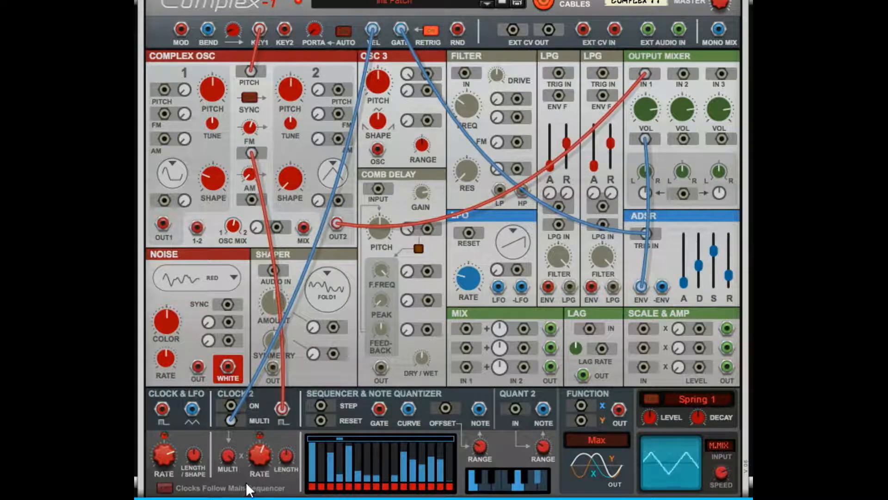
left_click_drag(231, 420, 258, 432)
- Sweep Clock 2's rate down to its lowest setting and back up, and lengthen its pulses with the LENGTH control
scroll(262, 455, "down", 3)
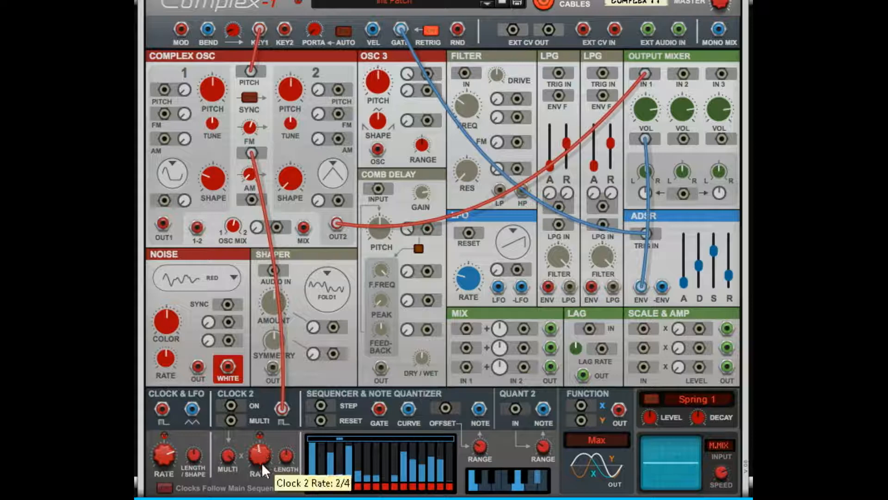
left_click_drag(257, 462, 262, 499)
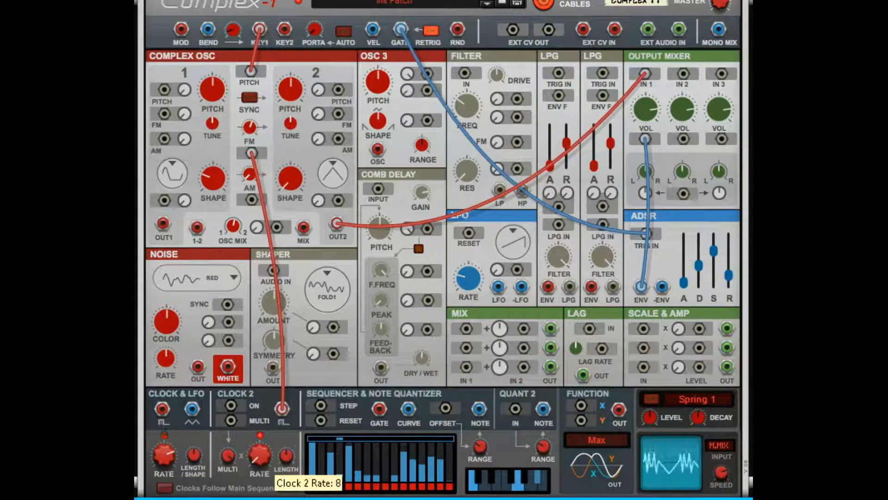
mouse_move(260, 463)
left_mouse_down()
mouse_move(273, 383)
mouse_move(274, 462)
mouse_move(253, 452)
mouse_move(264, 448)
mouse_move(274, 462)
mouse_move(267, 460)
left_mouse_up()
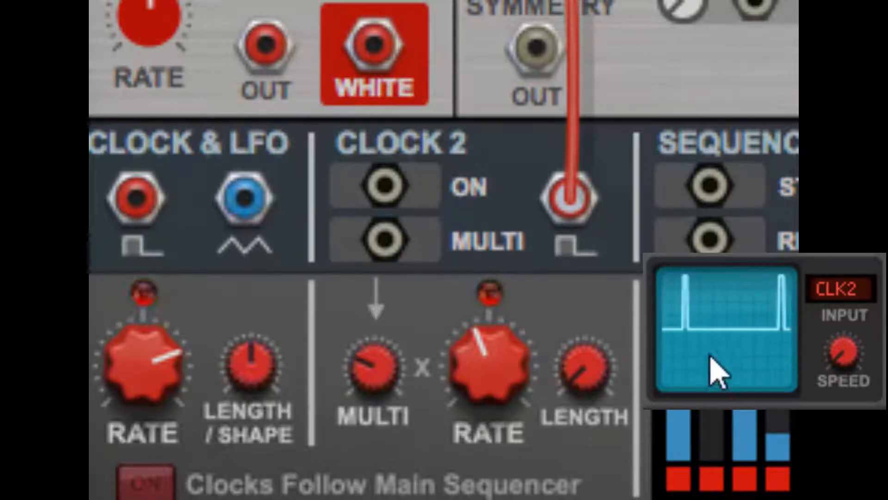
left_click_drag(615, 391, 735, 160)
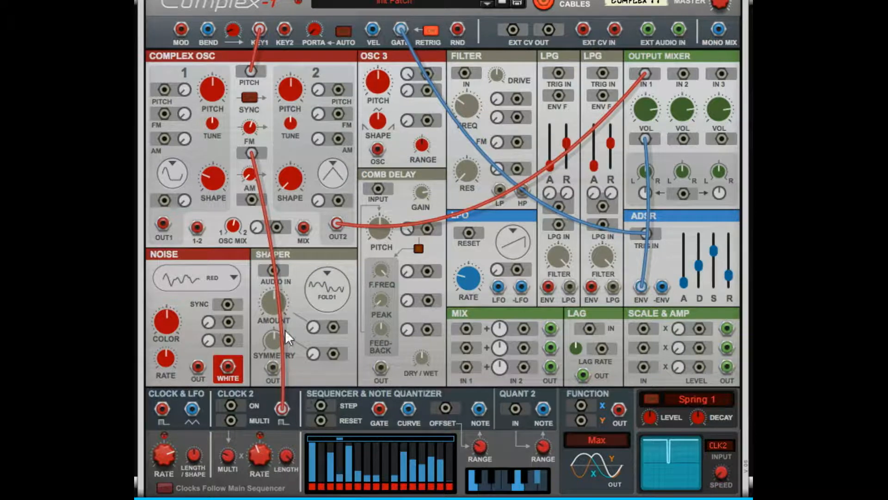
- Unplug the Clock 2 cable from the Complex Osc FM input
mouse_move(253, 152)
left_mouse_down()
mouse_move(307, 271)
mouse_move(299, 226)
mouse_move(251, 155)
left_mouse_up()
left_click_drag(252, 153, 264, 170)
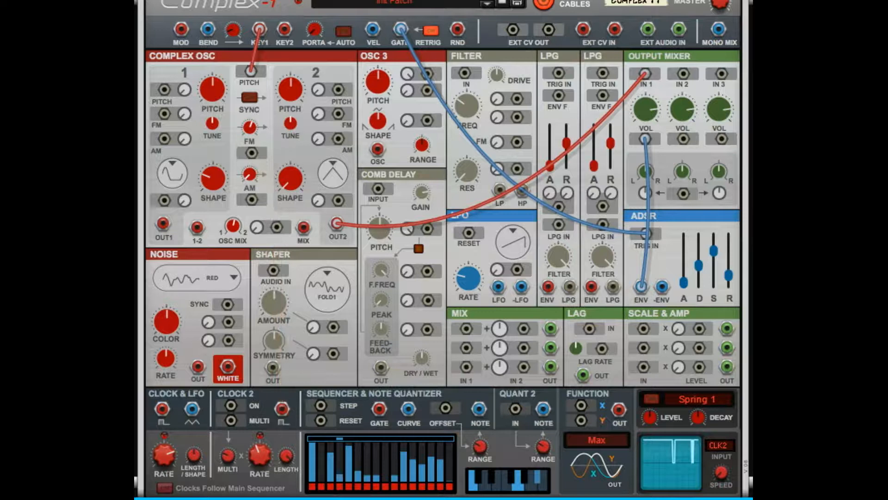